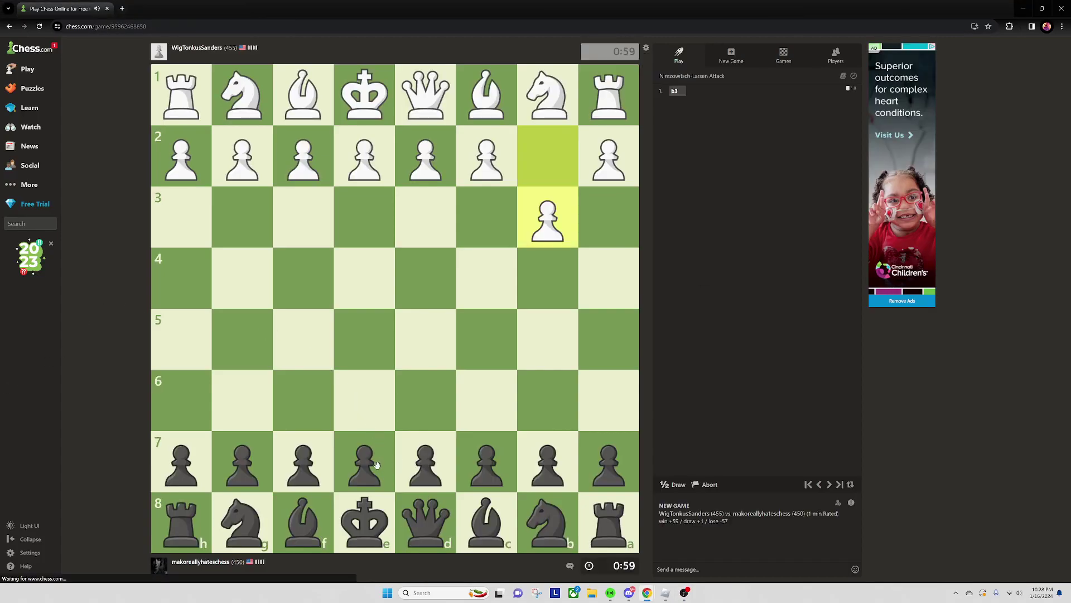
Push Black's e, d, c and b pawns two squares to e5, d5, c5 and b5
drag(368, 463, 365, 339)
drag(425, 462, 426, 339)
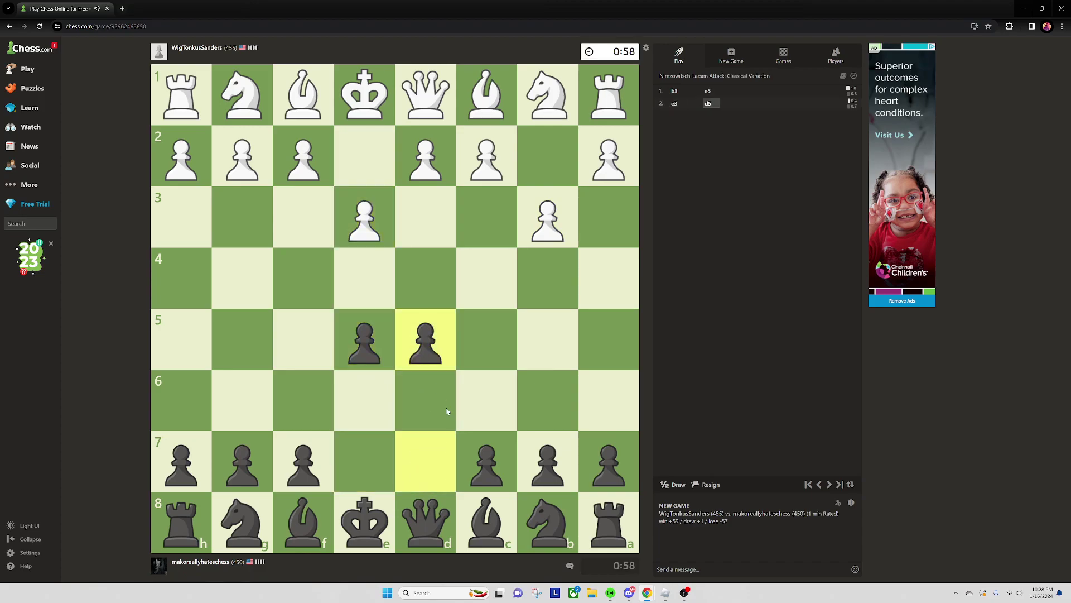
drag(486, 463, 487, 338)
click(552, 464)
drag(551, 465, 548, 339)
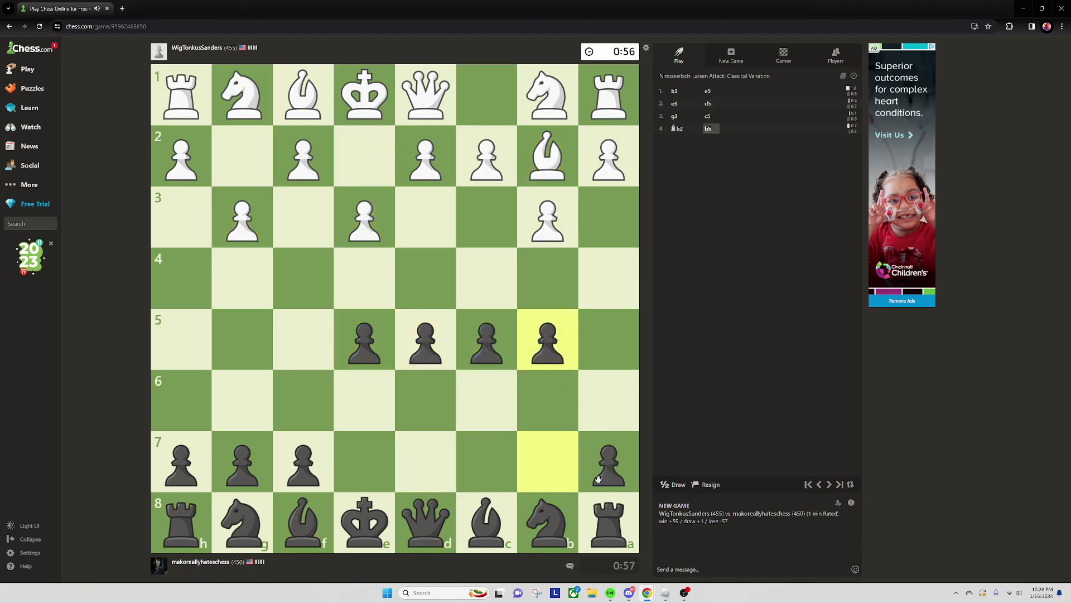
Play f6, capture exf4, and advance the g-pawn to g6
drag(303, 462, 303, 402)
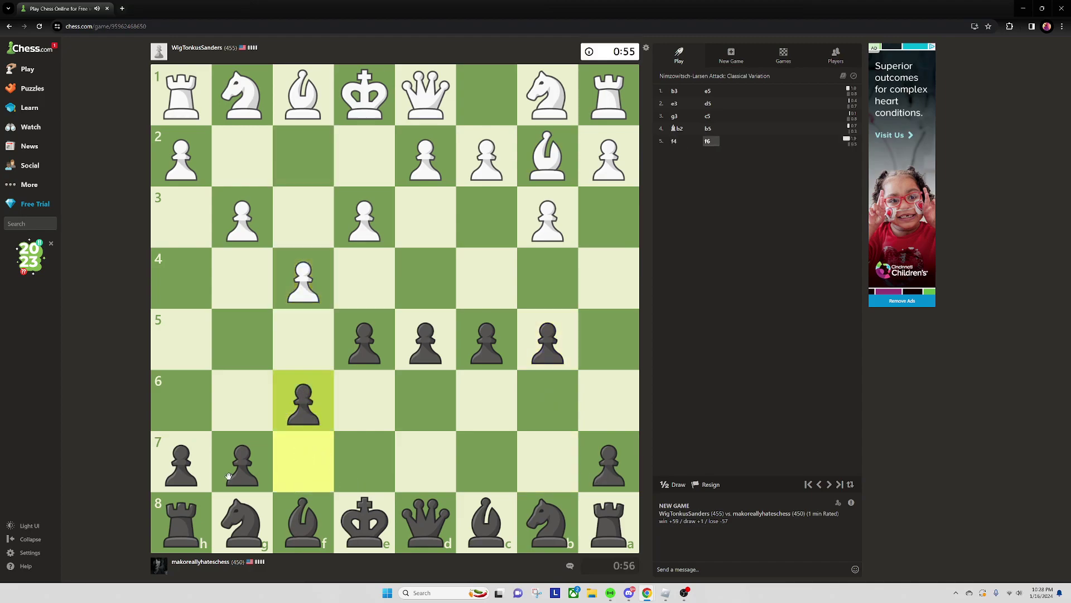
click(243, 463)
mouse_move(363, 339)
mouse_down()
mouse_move(348, 336)
mouse_move(303, 278)
mouse_up()
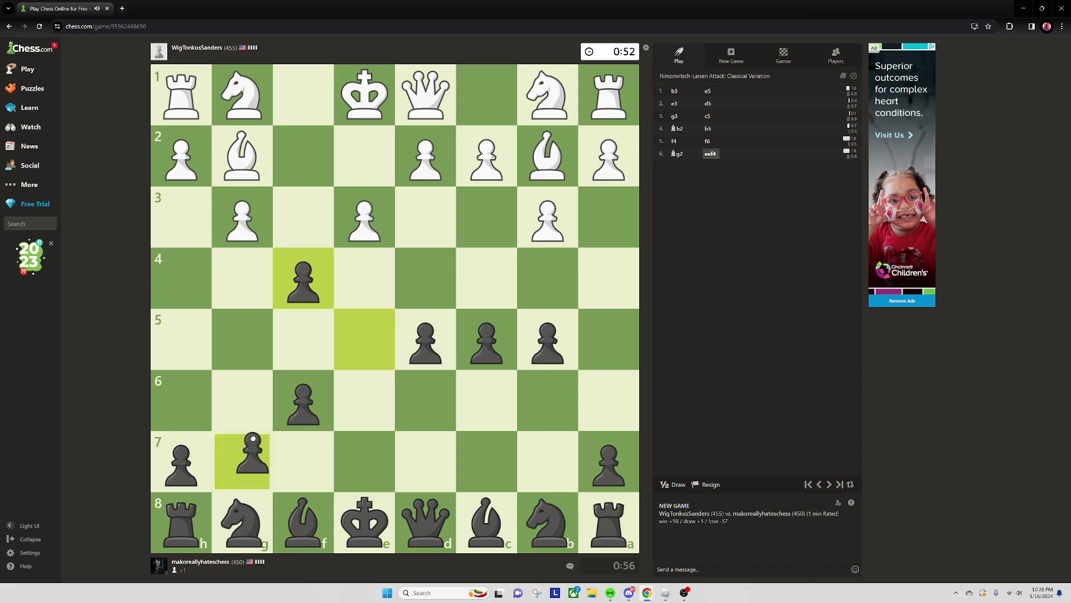
drag(247, 458, 243, 402)
click(190, 457)
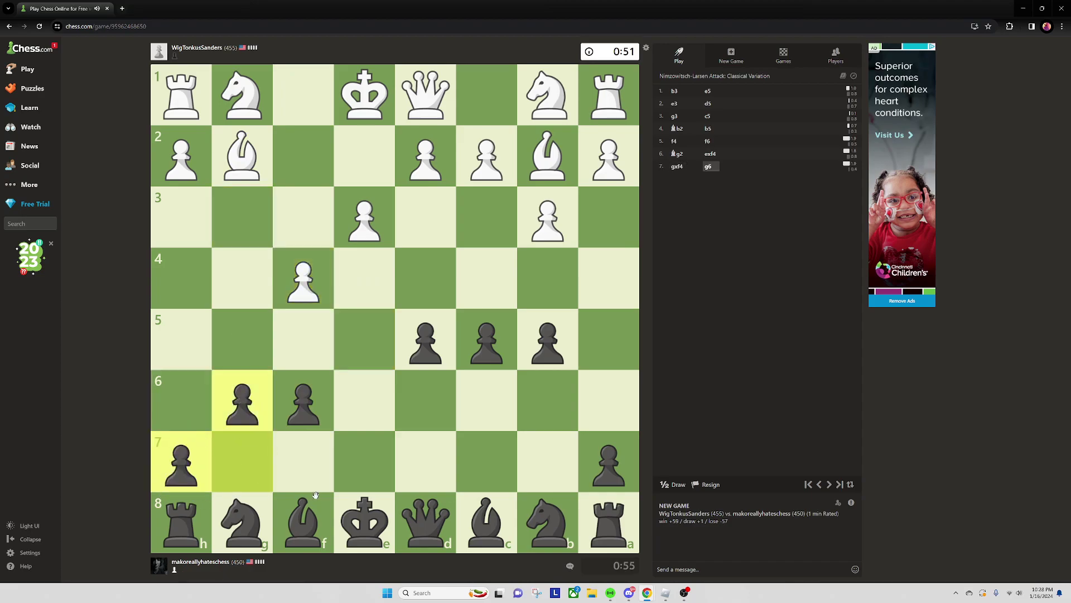
Develop the knights to e7 and d7, then reroute the e7 knight to d5
drag(249, 526, 364, 459)
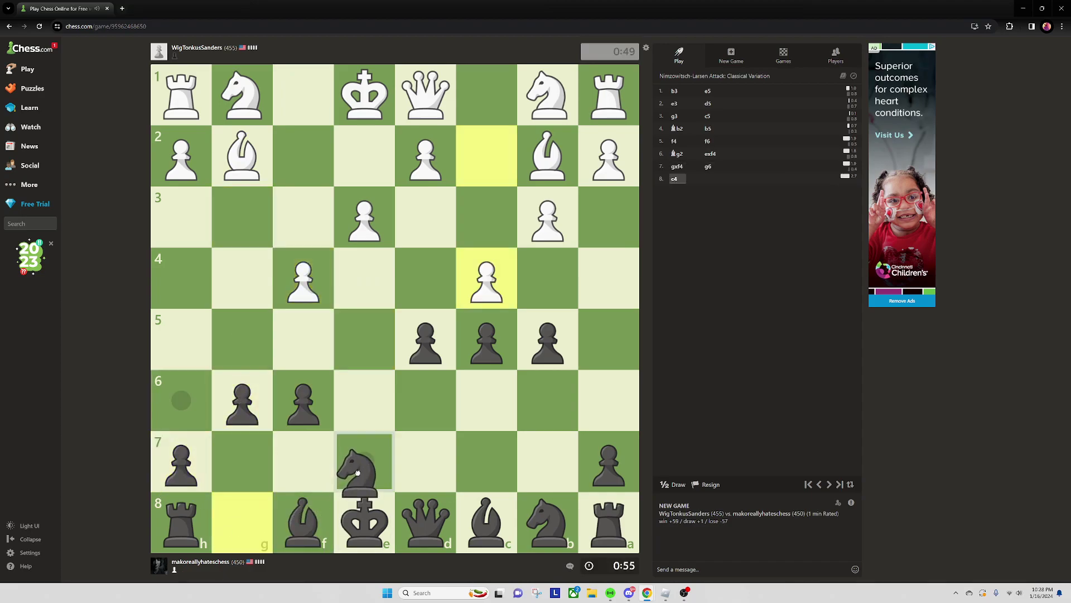
drag(546, 523, 427, 461)
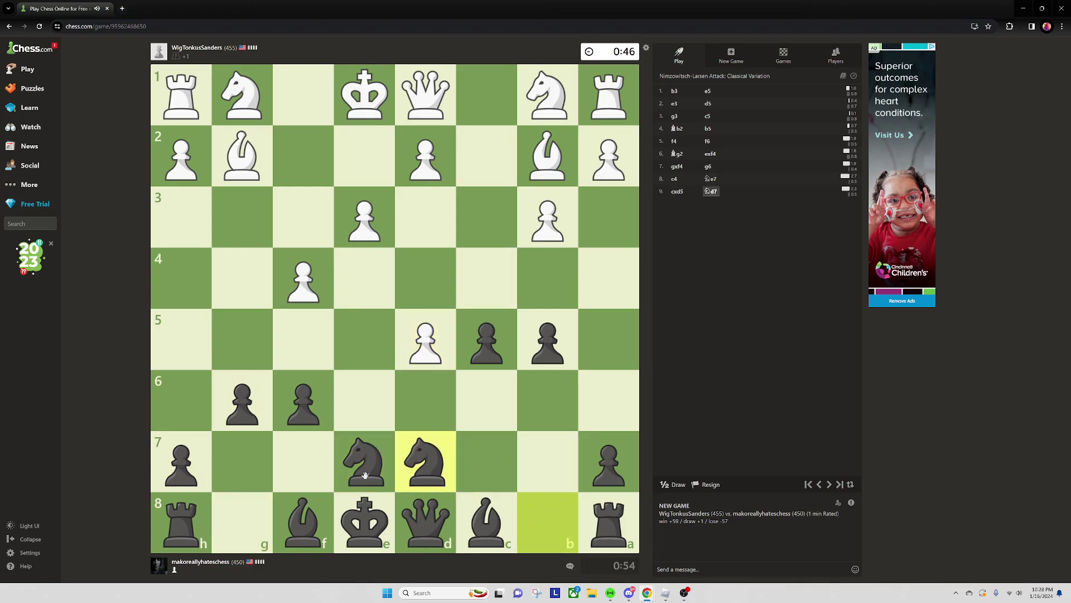
drag(364, 469, 425, 344)
click(489, 521)
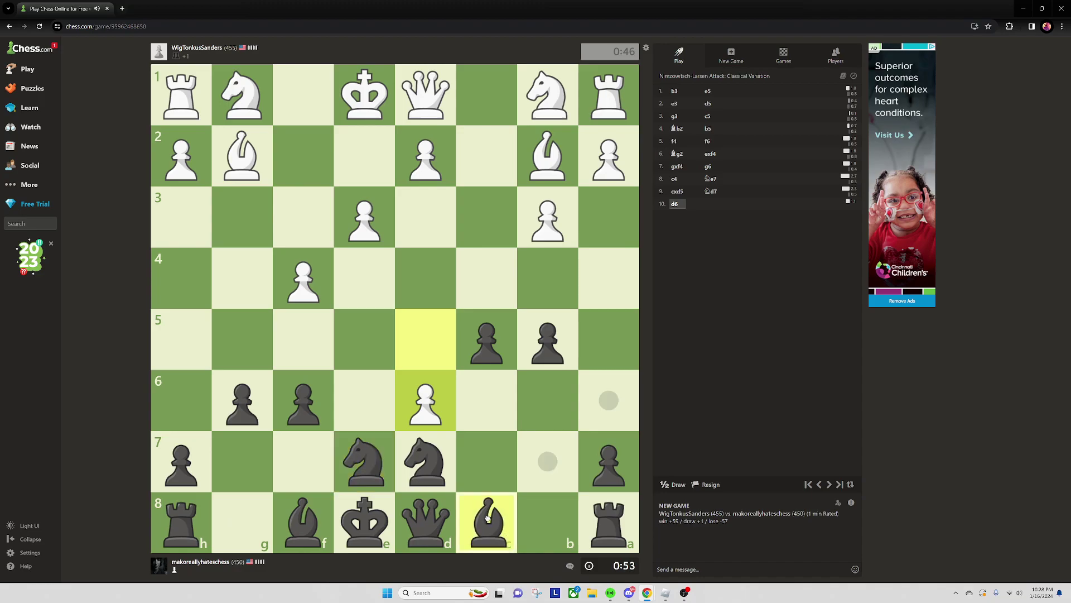
drag(365, 460, 426, 339)
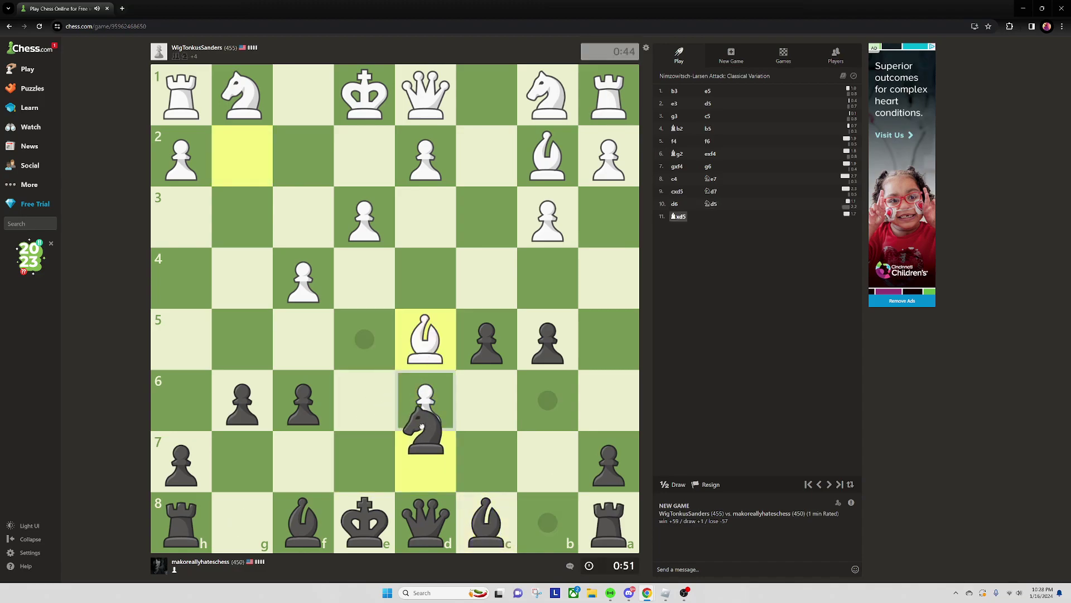
Develop the bishop to b7 and move the queen to c7
click(426, 460)
click(485, 519)
click(544, 464)
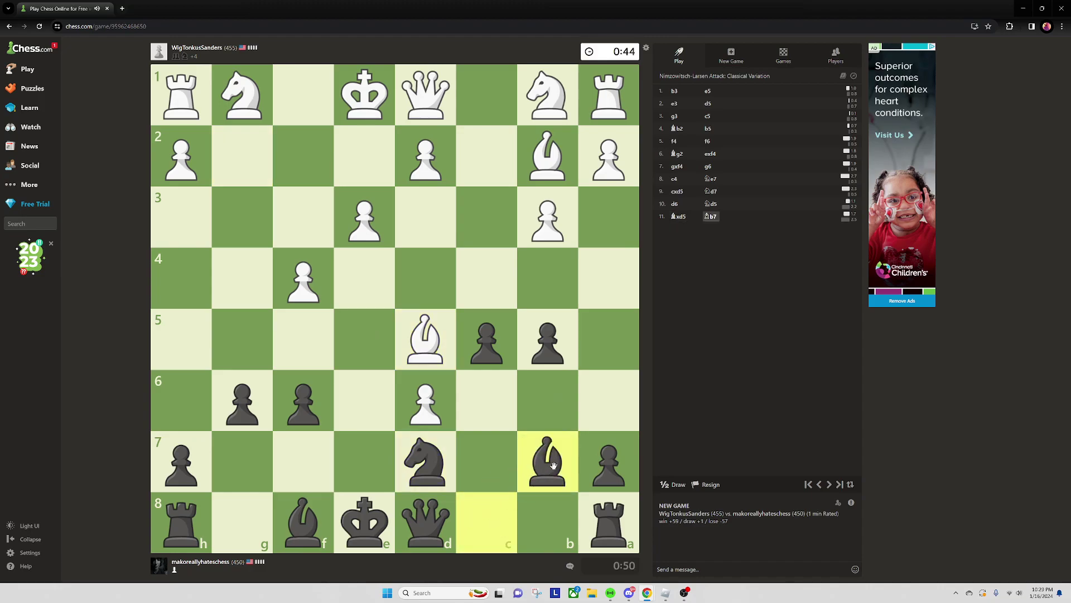
click(435, 523)
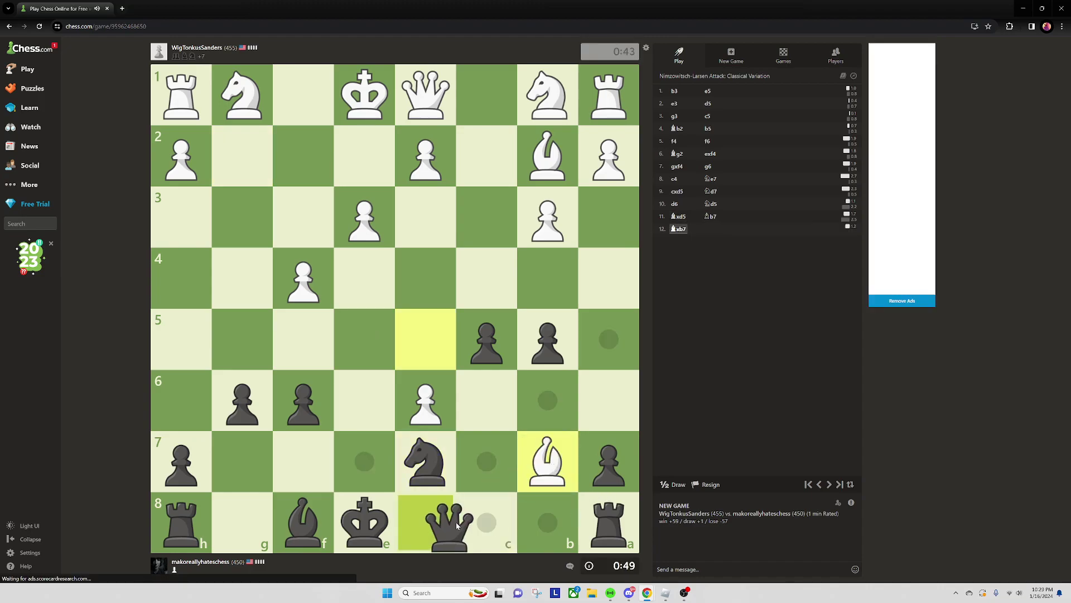
mouse_move(444, 524)
mouse_down()
mouse_move(486, 465)
mouse_move(548, 467)
mouse_up()
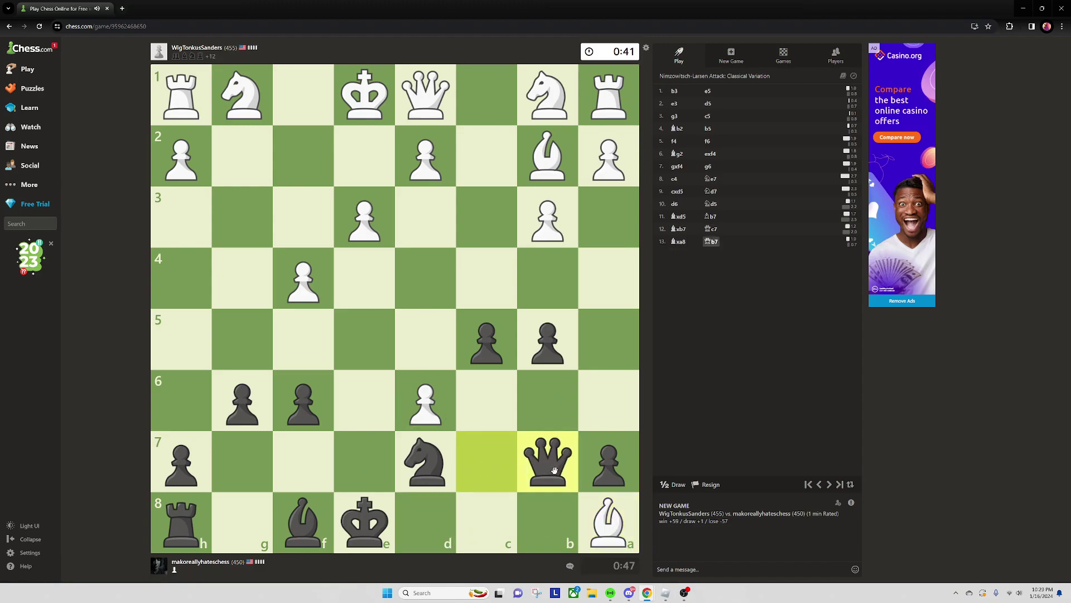
Play Nb6, Nd7, Nxf6 and Bxd6, then walk the king to d7 and c7
drag(425, 460, 544, 402)
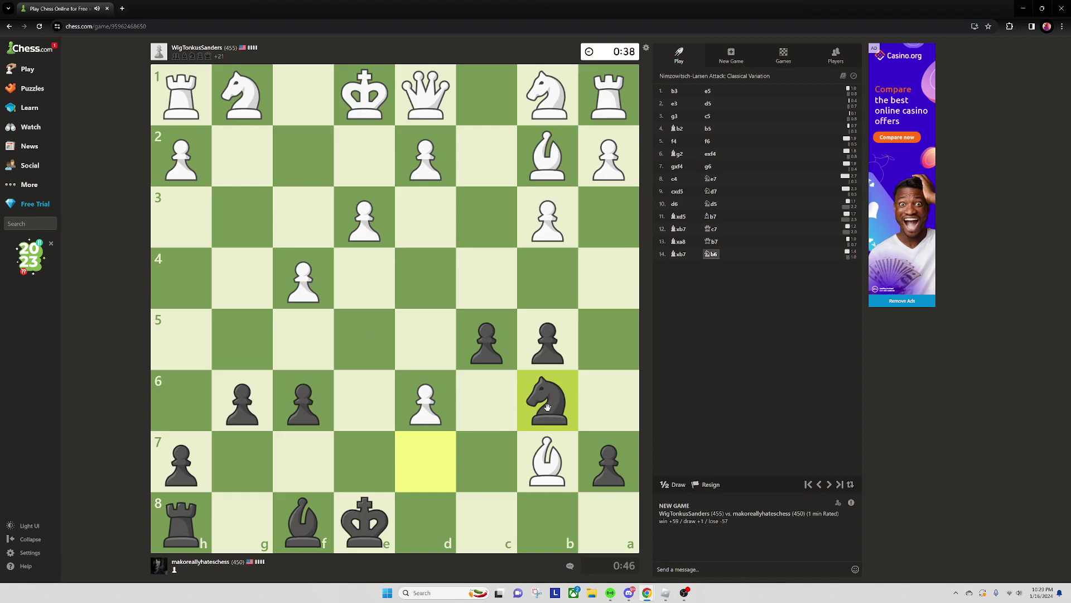
drag(548, 402, 427, 456)
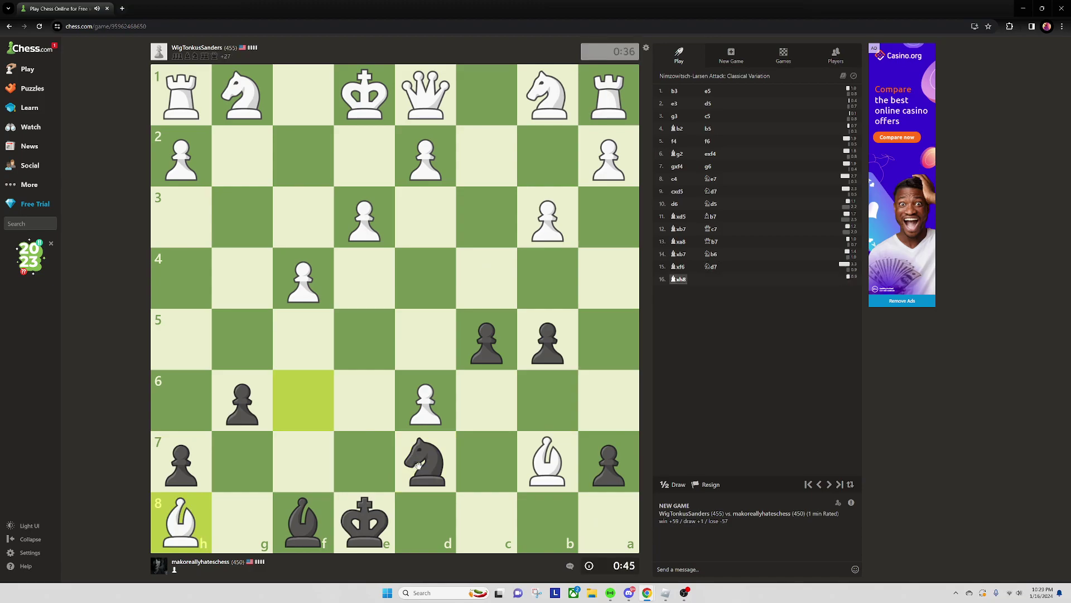
drag(423, 462, 301, 403)
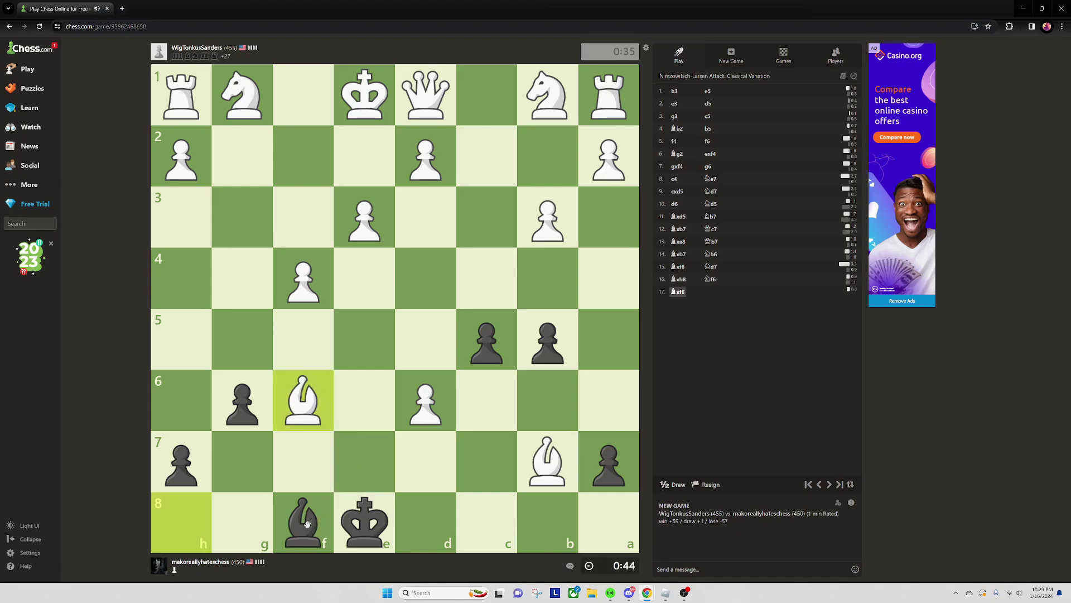
drag(306, 521, 426, 401)
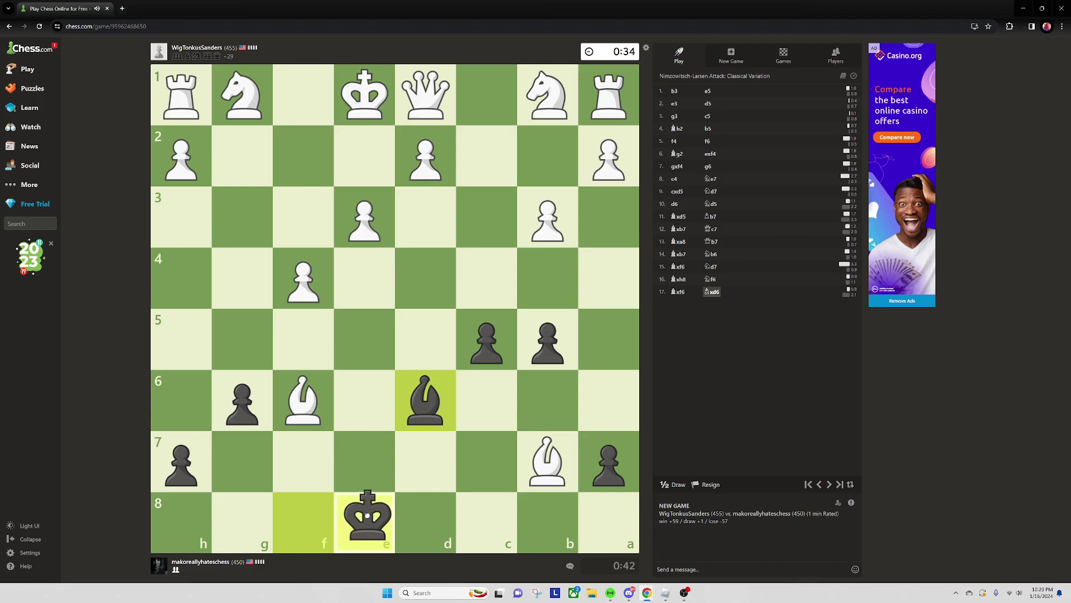
mouse_move(364, 519)
mouse_down()
mouse_move(423, 461)
mouse_move(428, 410)
mouse_up()
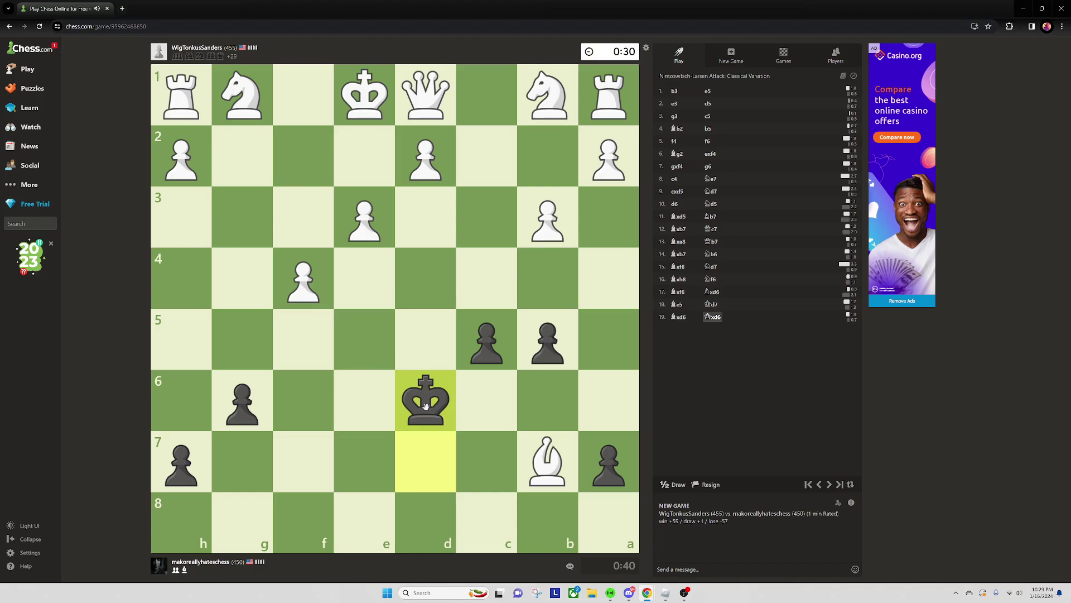
mouse_move(428, 405)
mouse_down()
mouse_move(488, 460)
mouse_move(548, 461)
mouse_move(549, 403)
mouse_up()
Walk Black's king through b6 and a6 to a5
click(563, 408)
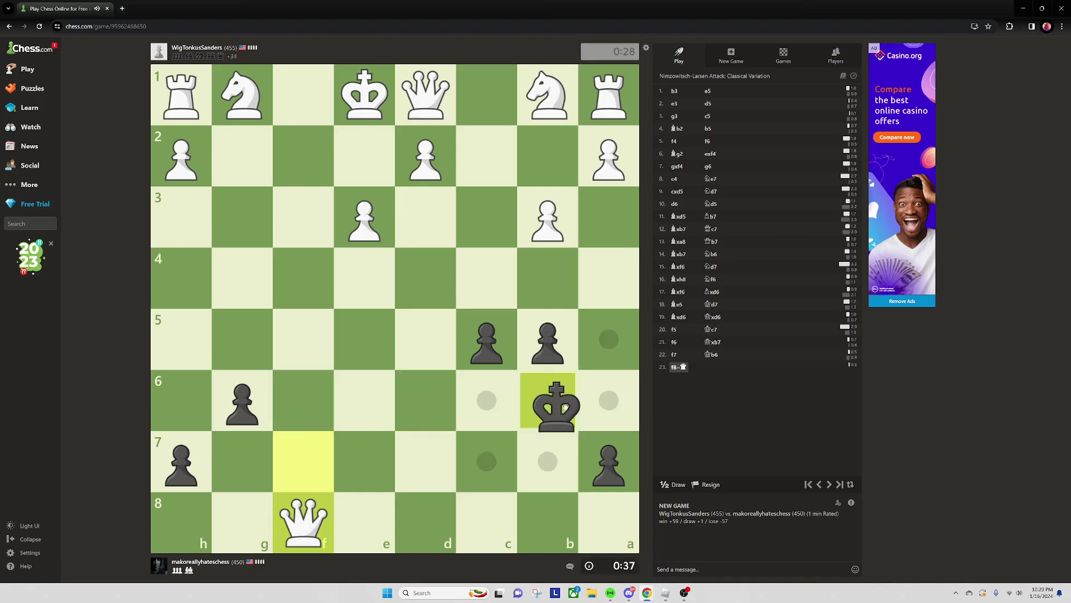
click(608, 402)
click(548, 339)
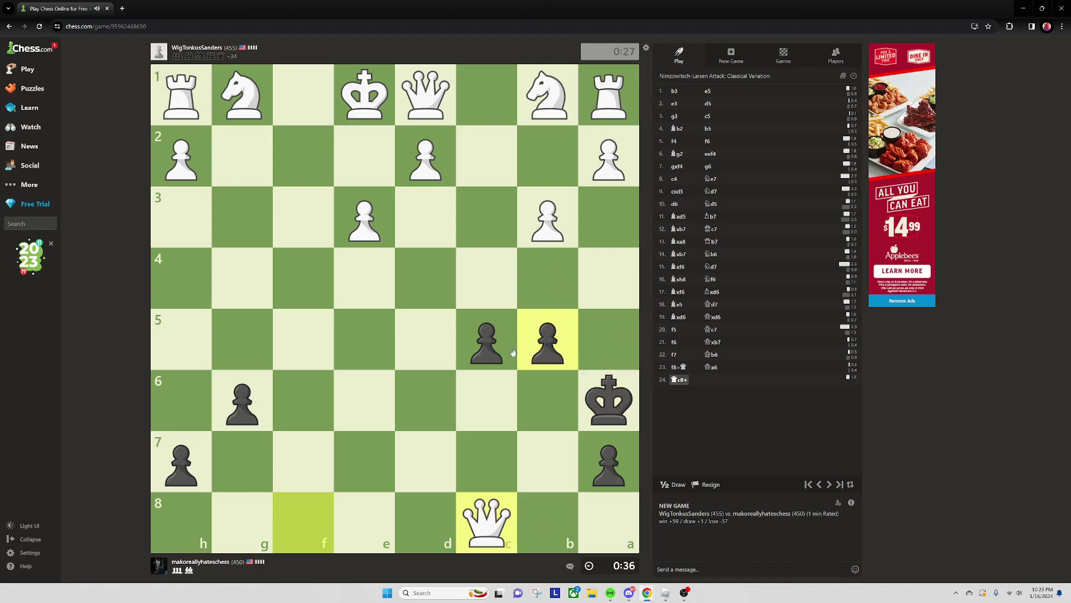
mouse_move(609, 402)
mouse_down()
mouse_move(608, 339)
mouse_move(550, 285)
mouse_up()
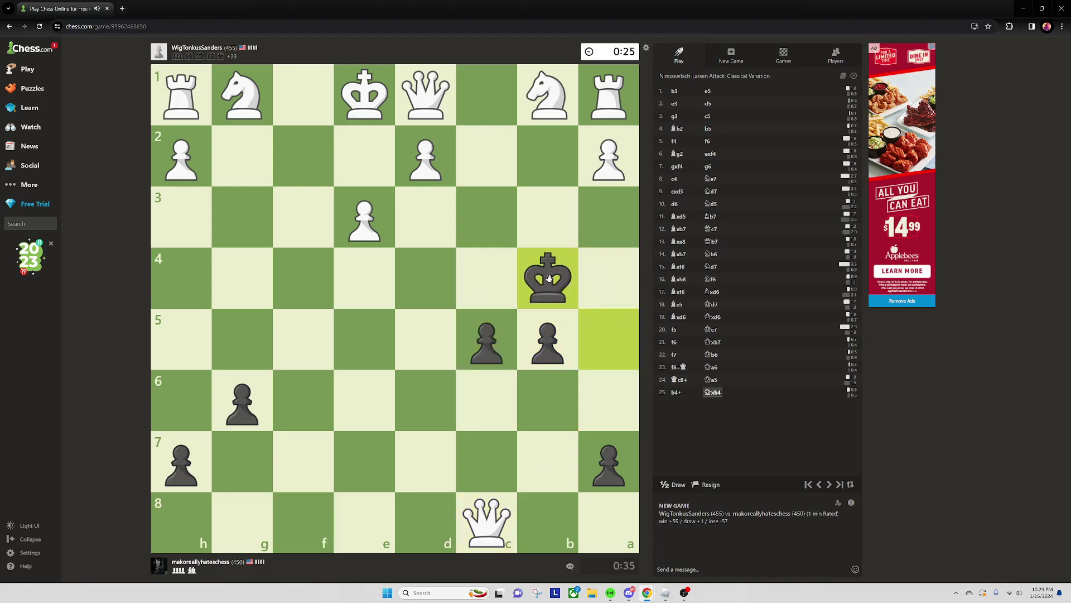
mouse_move(548, 281)
mouse_down()
mouse_move(617, 336)
mouse_move(605, 401)
mouse_move(544, 459)
mouse_move(523, 460)
mouse_move(611, 520)
mouse_up()
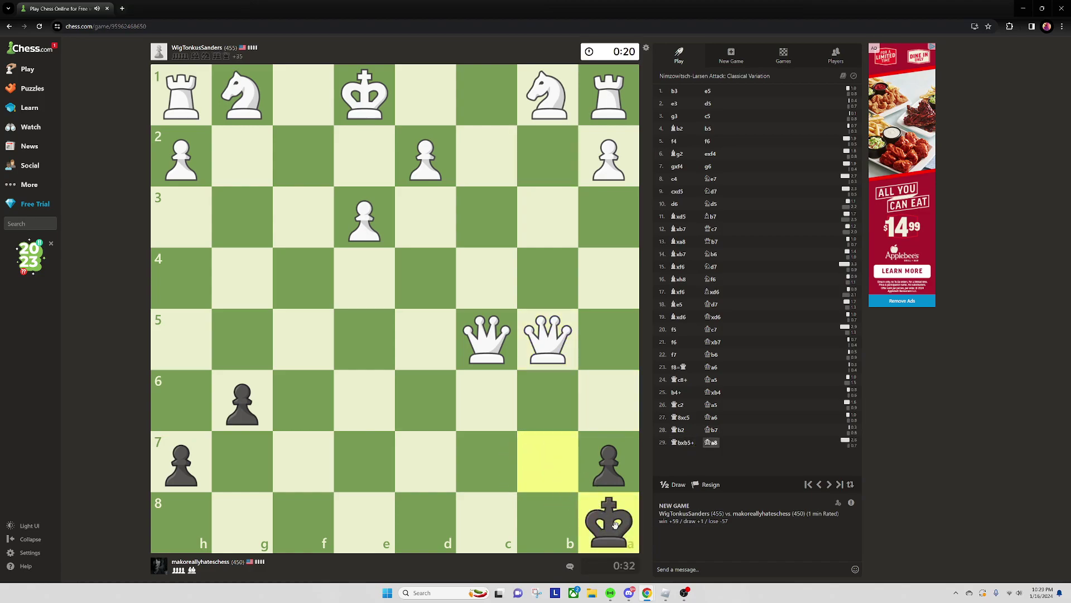
Recapture White's queen on b6 with the a7 pawn
click(611, 521)
click(591, 462)
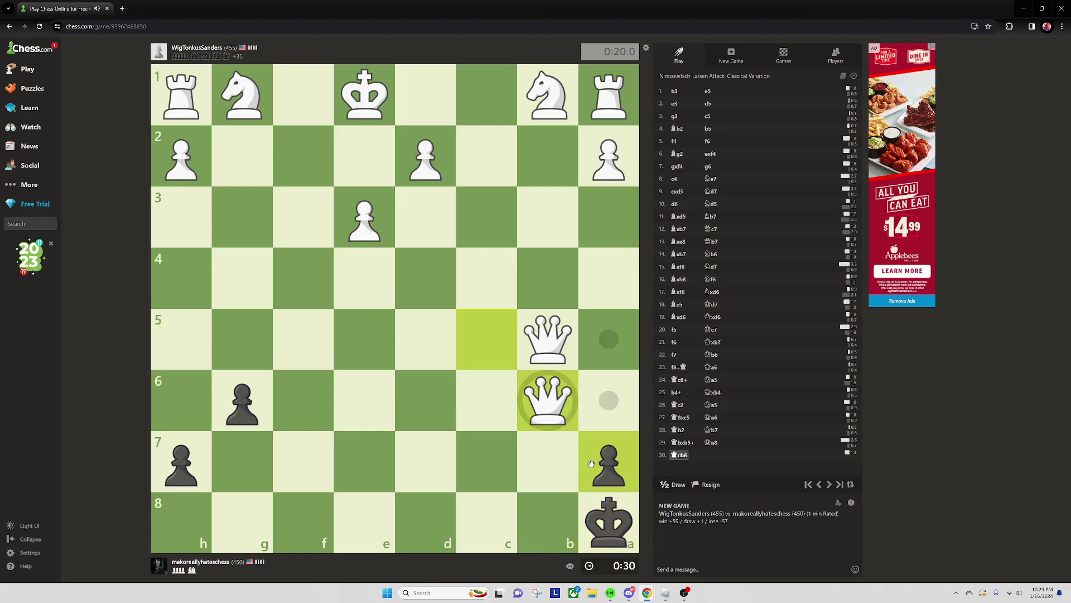
click(548, 400)
mouse_move(609, 521)
mouse_down()
mouse_move(586, 519)
mouse_move(608, 521)
mouse_up()
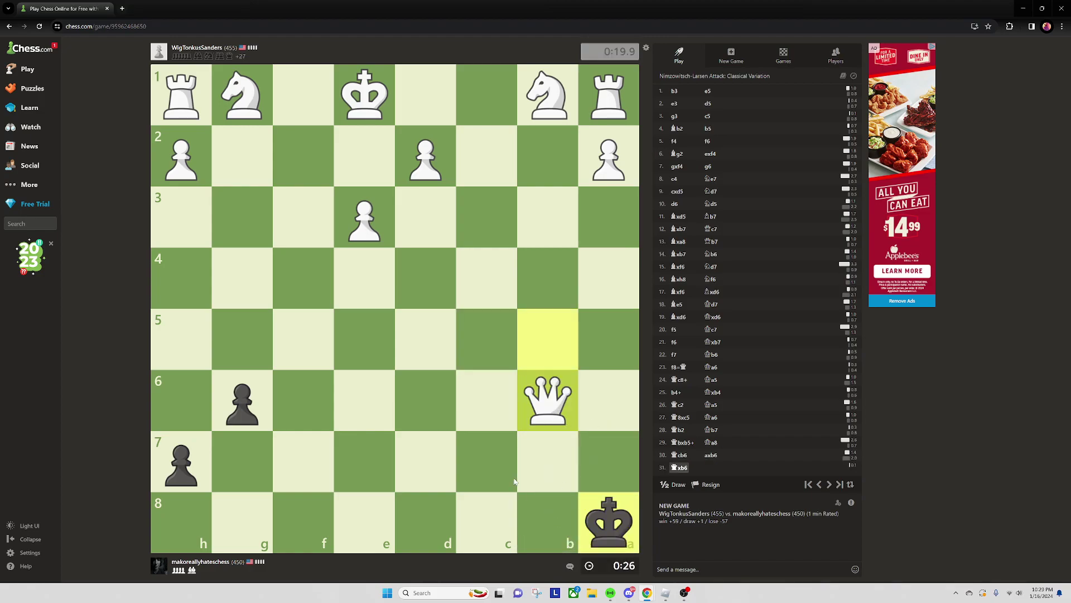
Push the g-pawn to g5 and g4 and the h-pawn to h6 and h5
click(242, 400)
click(242, 339)
mouse_move(609, 521)
mouse_down()
mouse_move(590, 494)
mouse_move(608, 520)
mouse_up()
click(181, 461)
click(181, 401)
click(242, 339)
click(242, 278)
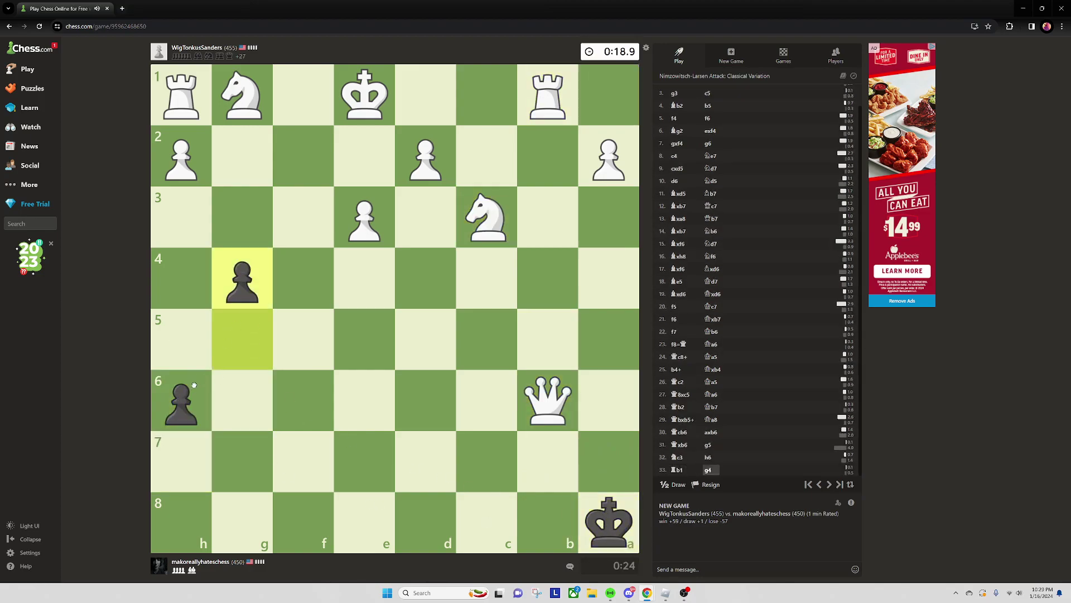
drag(183, 397, 184, 334)
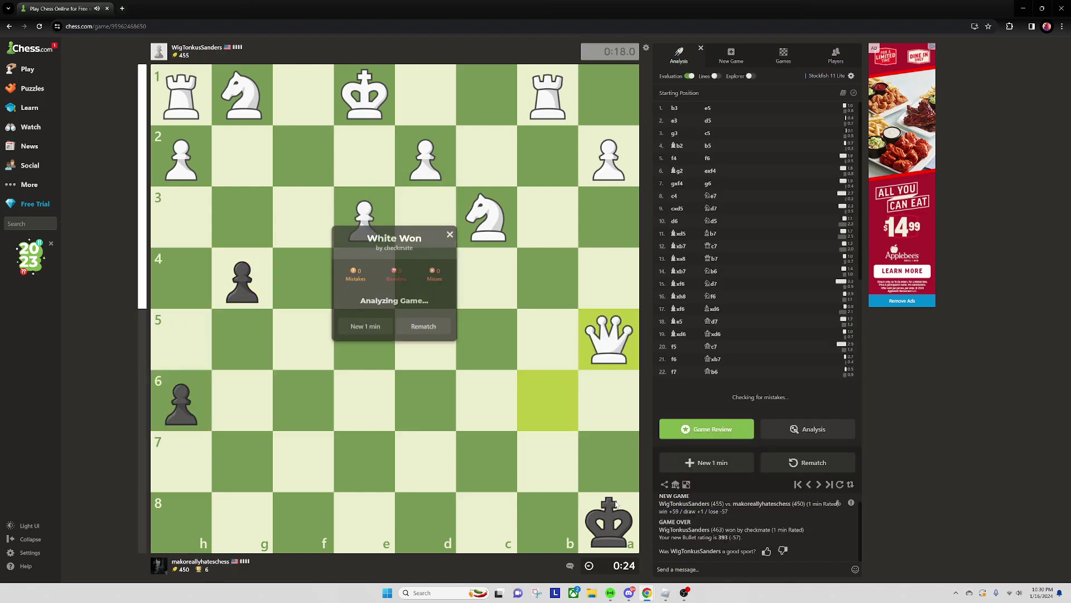